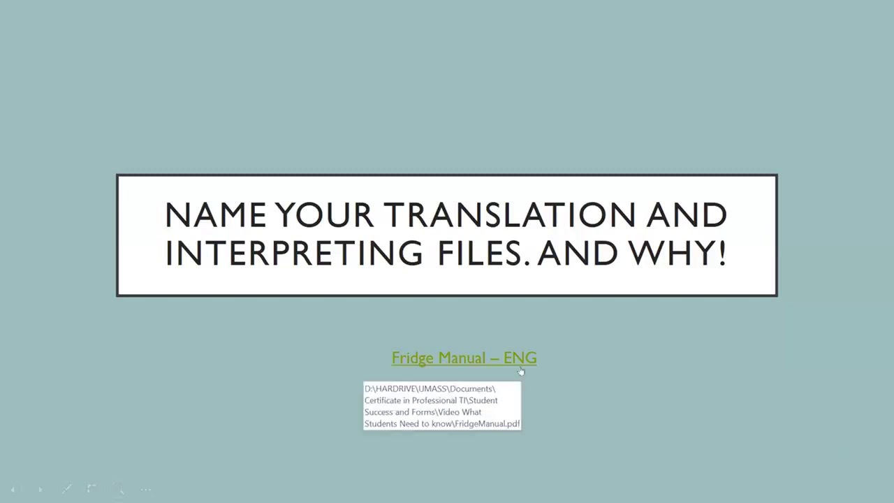
Reveal the Translation link and open the 'Fridge Manual – ENG' PDF (FridgeManual.pdf)
click(603, 367)
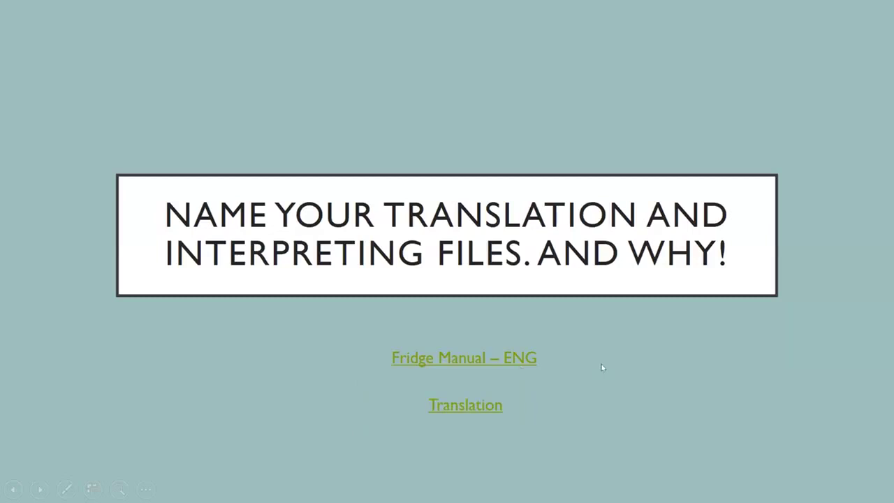
click(460, 358)
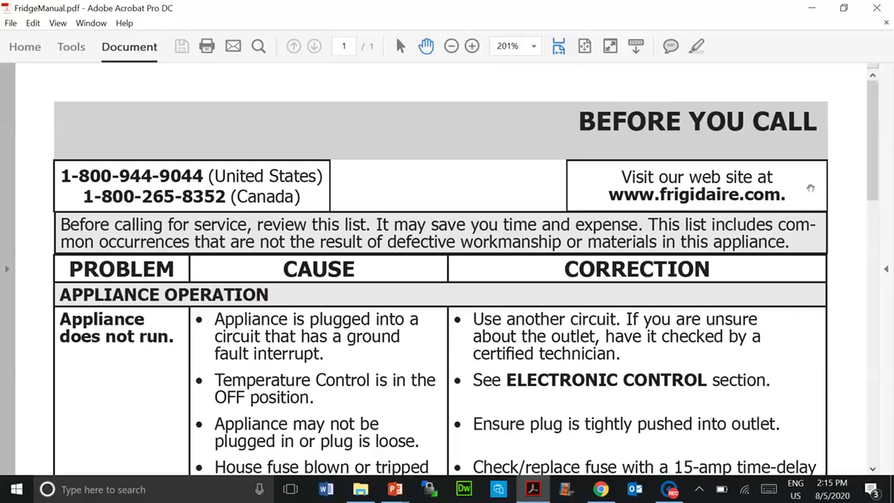
Close FridgeManual.pdf in Acrobat to return to the file-naming slide
click(874, 7)
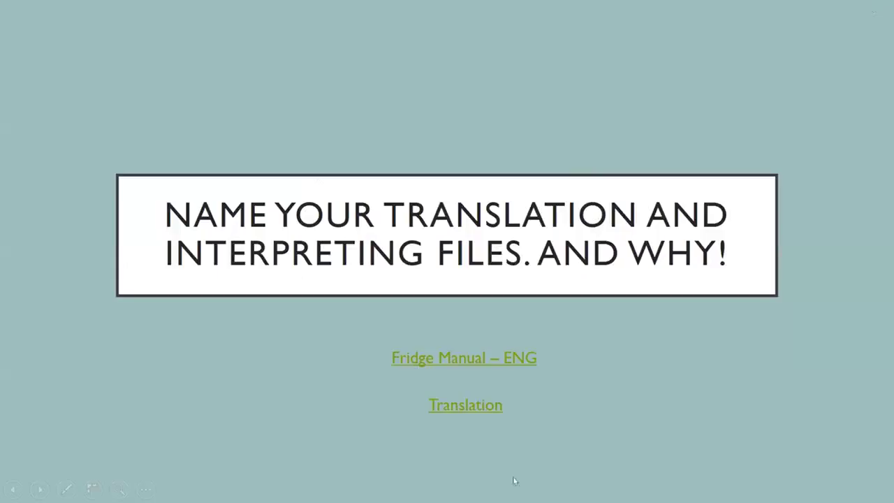
Open text.docx in Word via the slide's Translation link
click(469, 404)
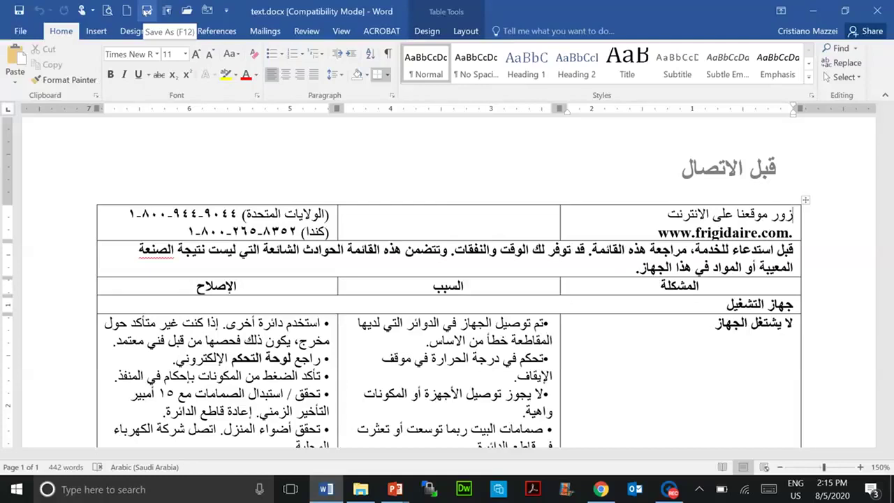
Save the translation as 'Fridge Manual_[translator surname]_ARABIC' .docx, replacing the old file, then close it
click(147, 9)
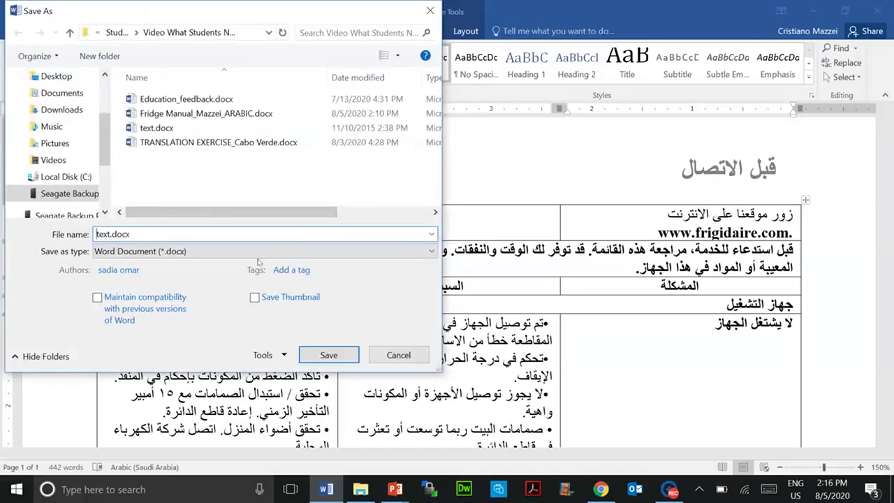
text(fRIDG)
key(BackSpace)
key(BackSpace)
key(BackSpace)
key(BackSpace)
key(BackSpace)
text(Fridge )
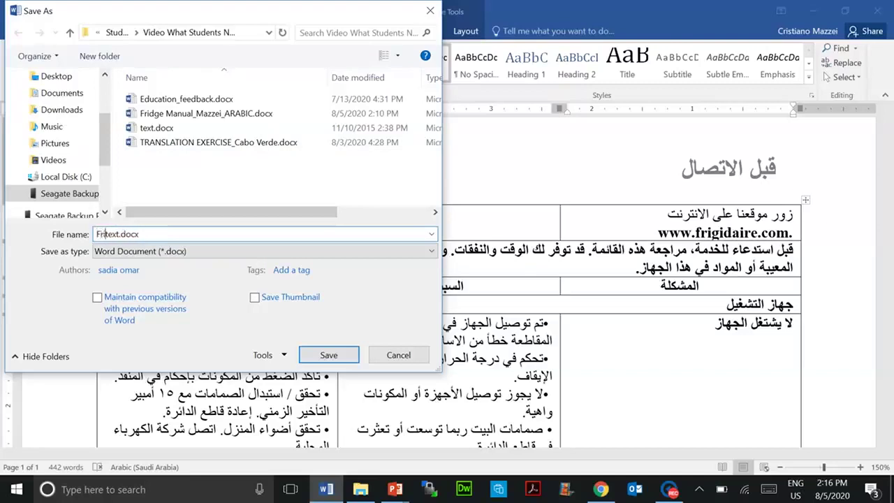
text(Manual)
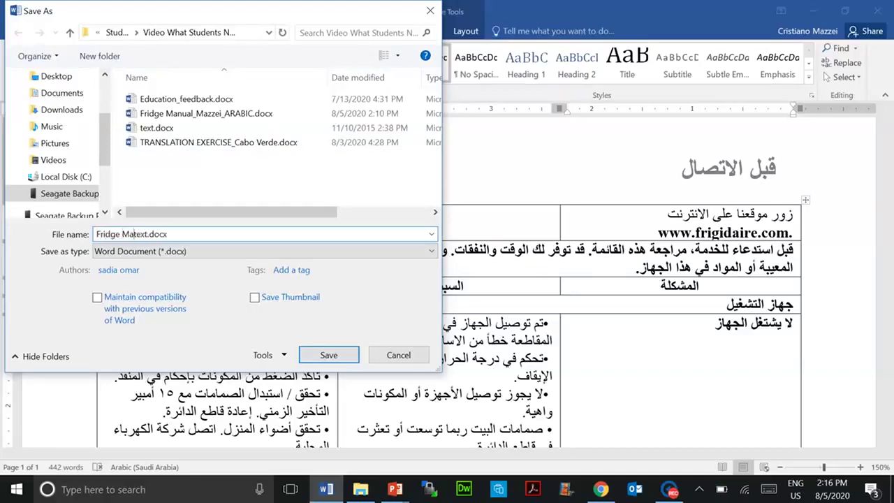
text(_Mazz)
text(ei_)
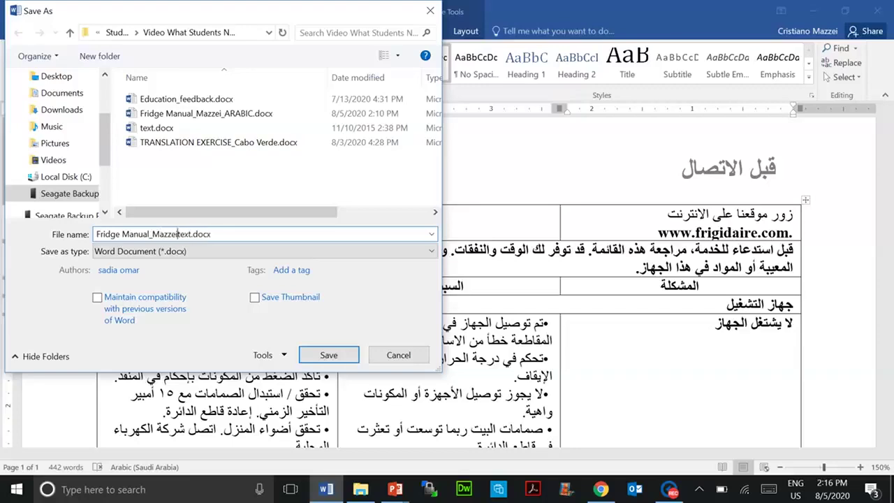
text(ARABIC)
key(Delete)
key(Delete)
key(Delete)
key(Delete)
click(339, 358)
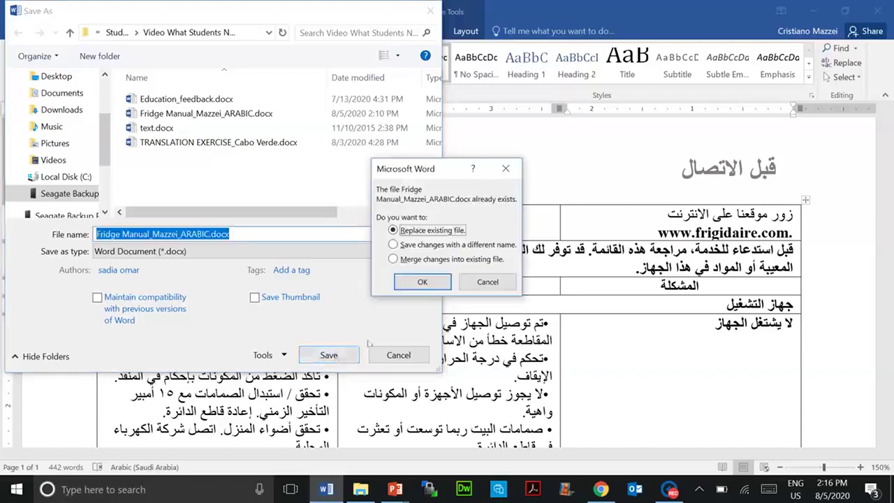
click(419, 283)
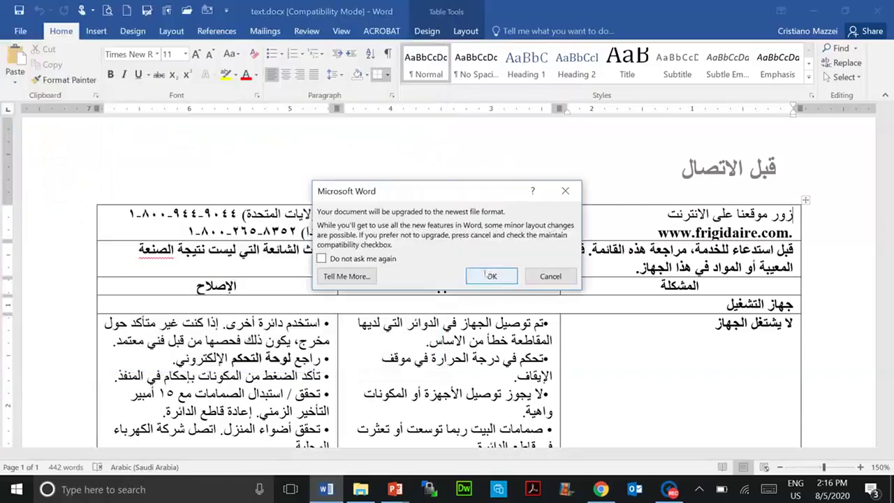
click(505, 283)
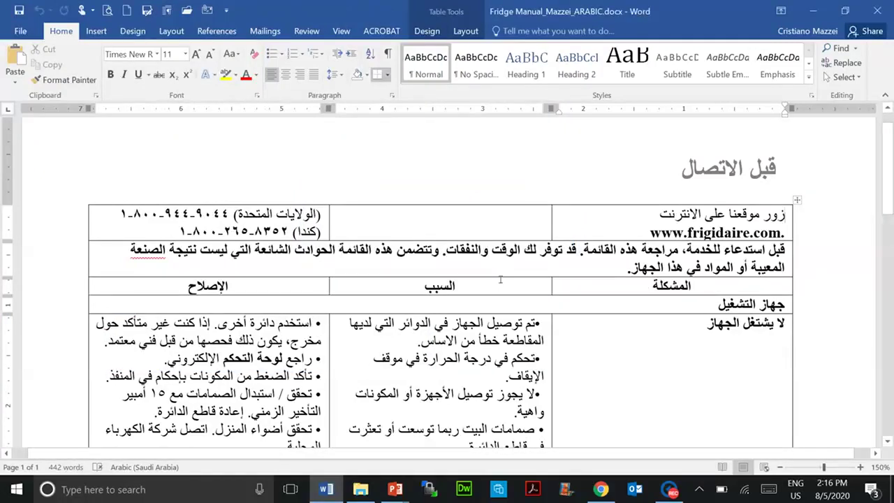
click(878, 10)
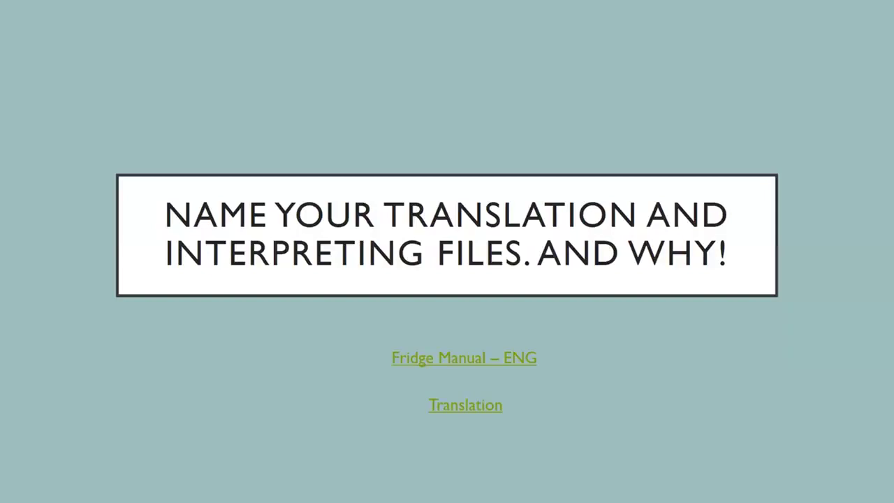
Advance to the 'Spell checking and reviewing' slide and open TRANSLATION EXERCISE_Cabo Verde.docx
key(Right)
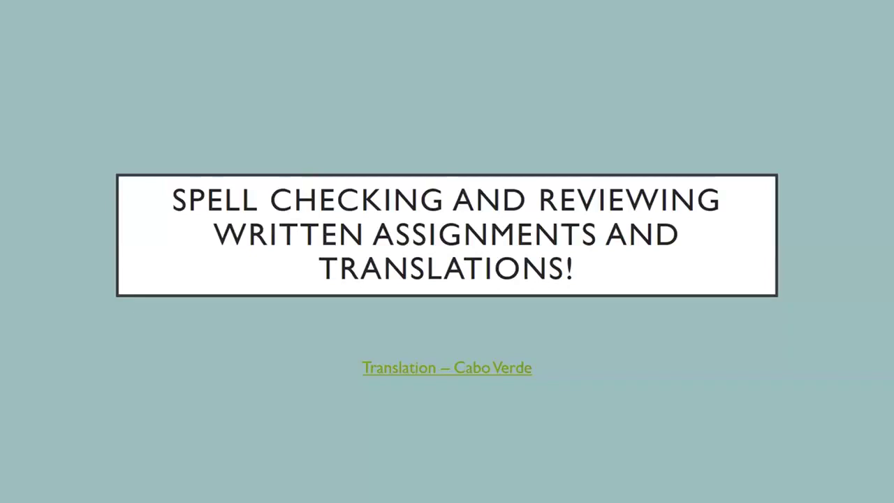
click(459, 368)
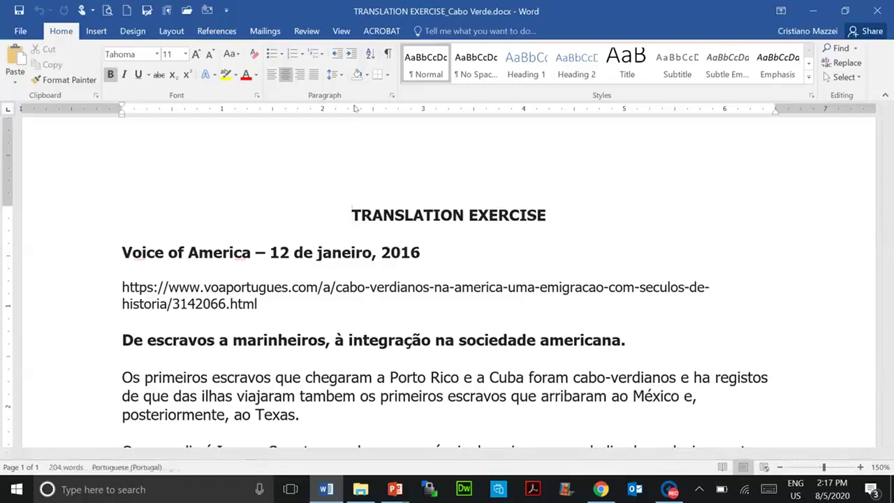
Set the Cabo Verde exercise's proofing language to Portuguese (Portugal) under Review > Language
click(308, 31)
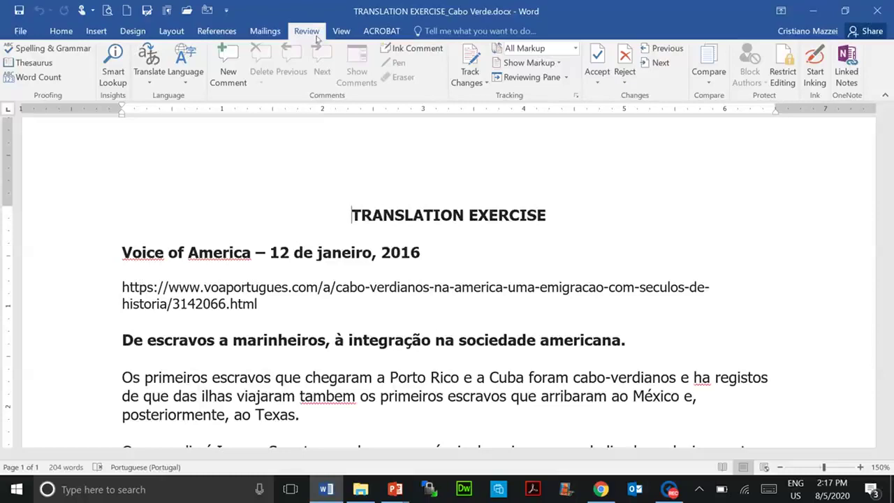
click(184, 83)
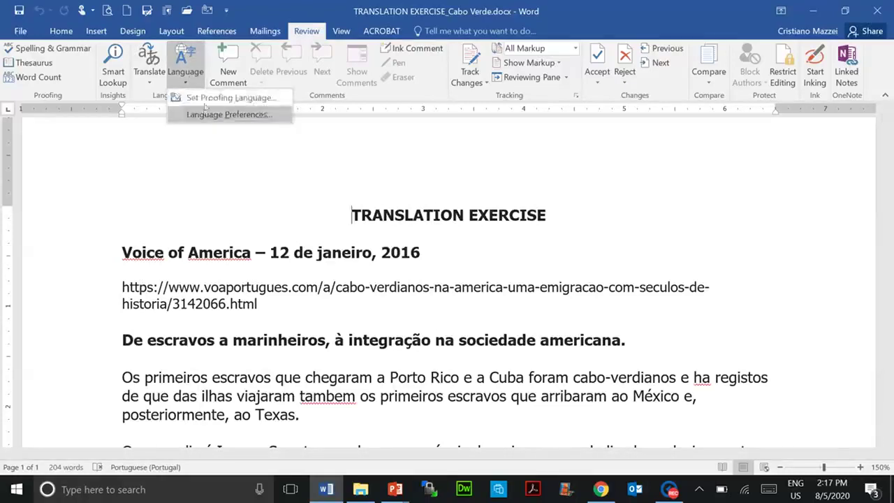
click(188, 98)
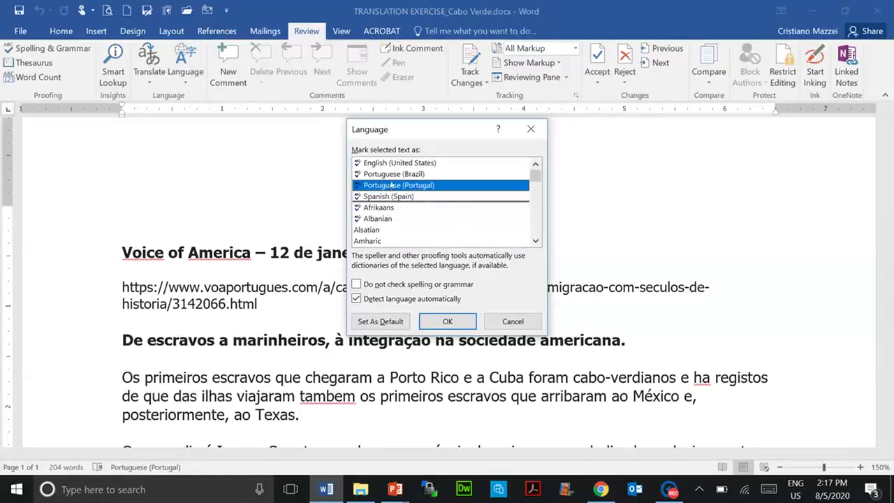
click(438, 320)
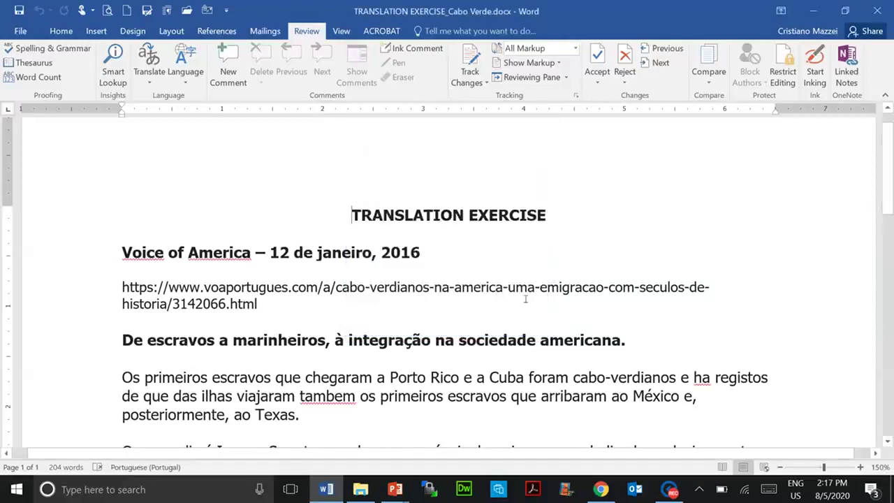
scroll(526, 299, down, 1)
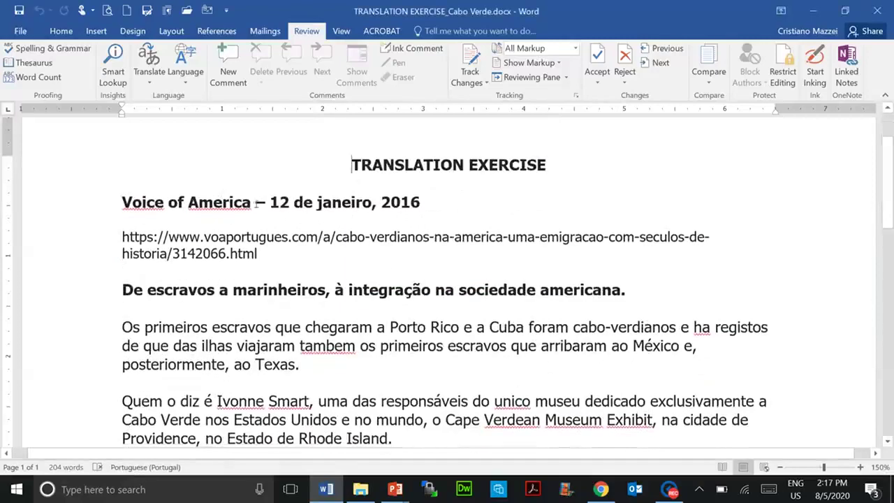
Correct 'ha' to 'há' and 'tambem' to 'também' from spelling suggestions, then close without saving
drag(255, 202, 120, 203)
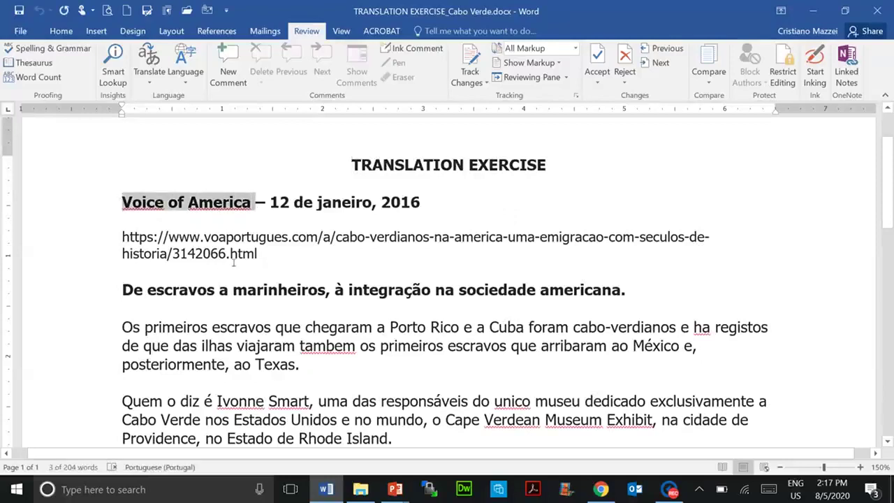
click(231, 221)
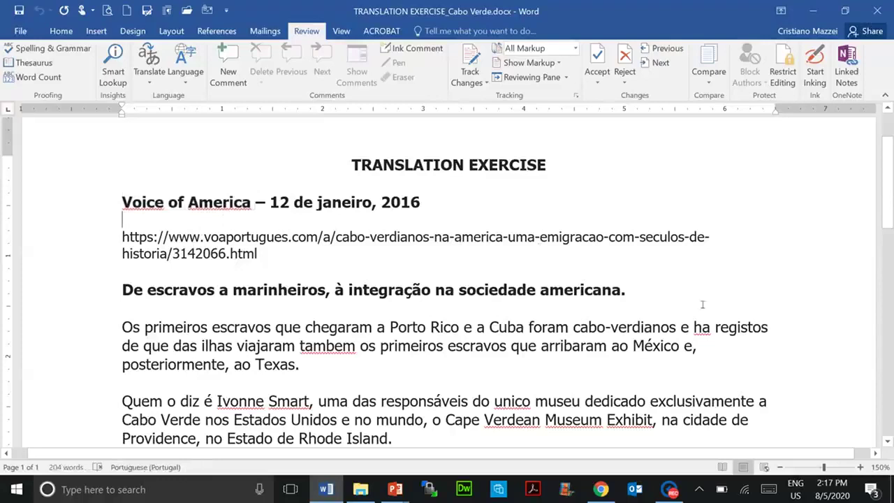
scroll(703, 304, down, 2)
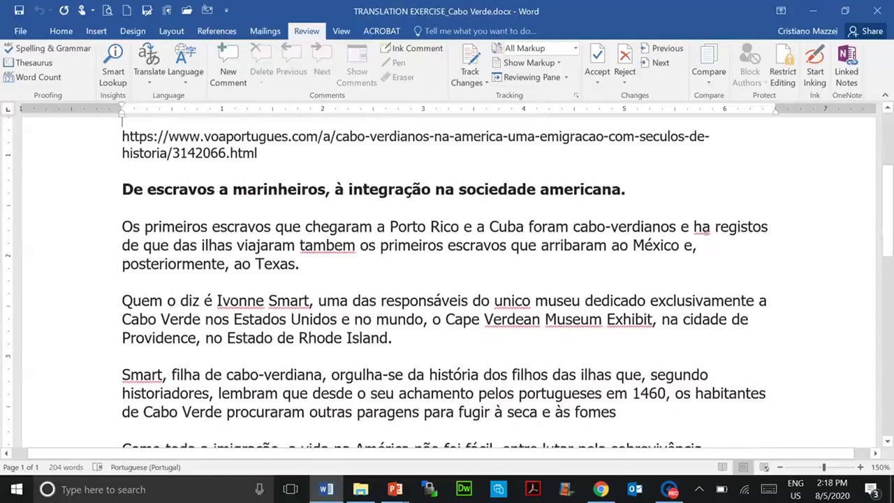
click(707, 221)
right_click(702, 227)
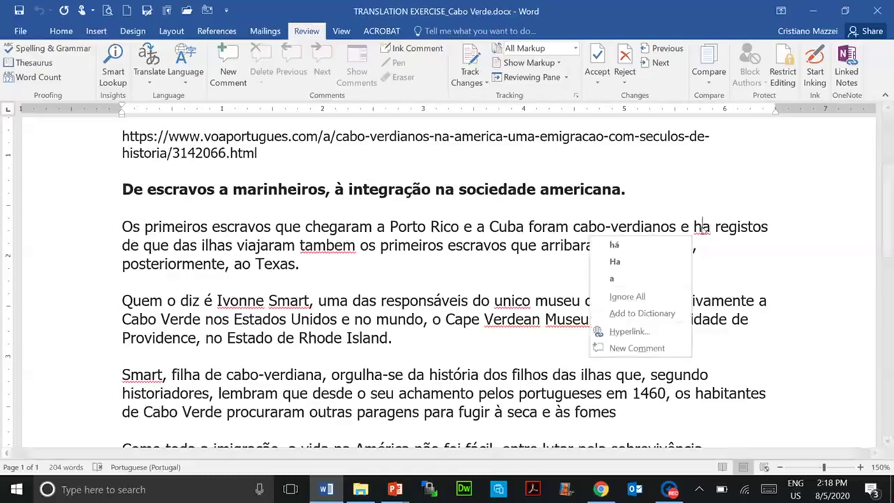
click(614, 245)
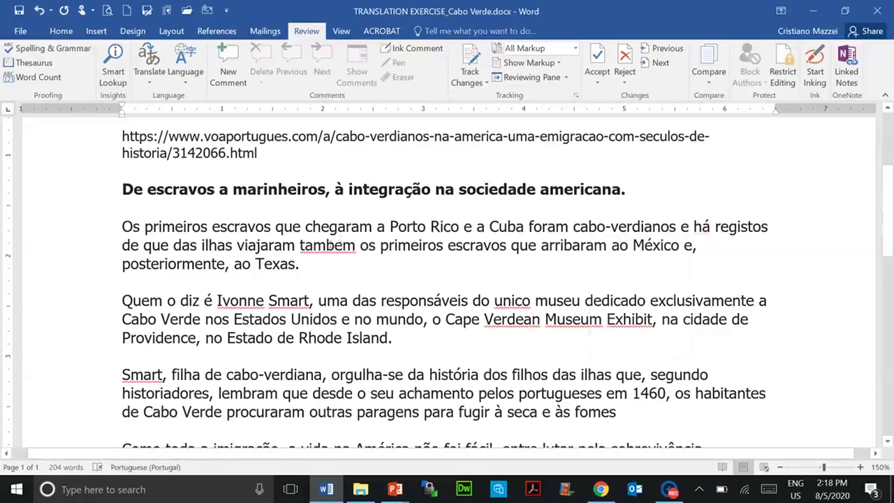
right_click(326, 245)
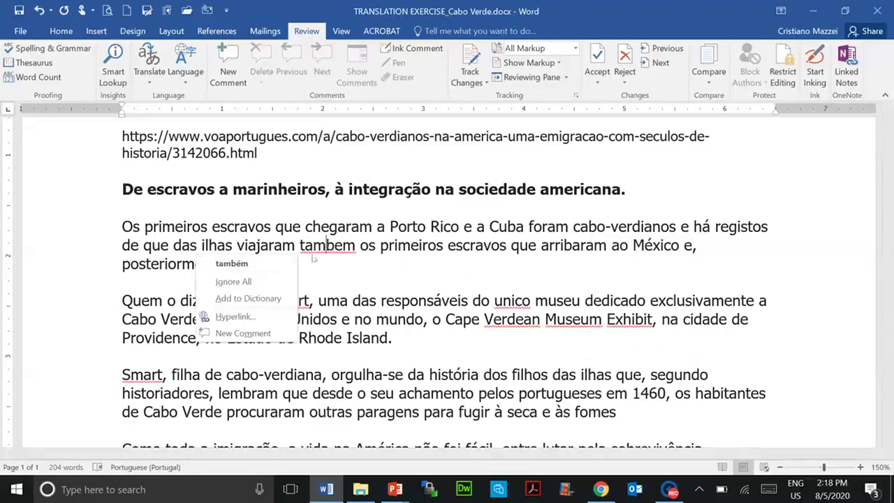
click(256, 269)
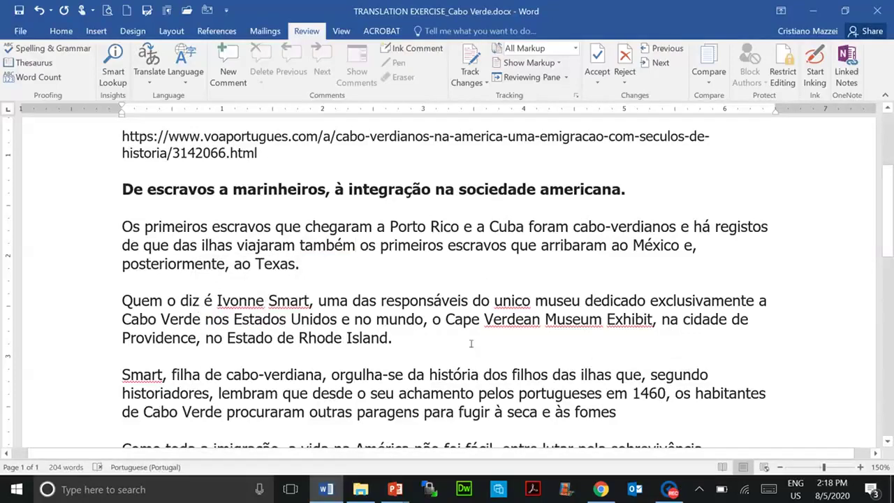
click(878, 9)
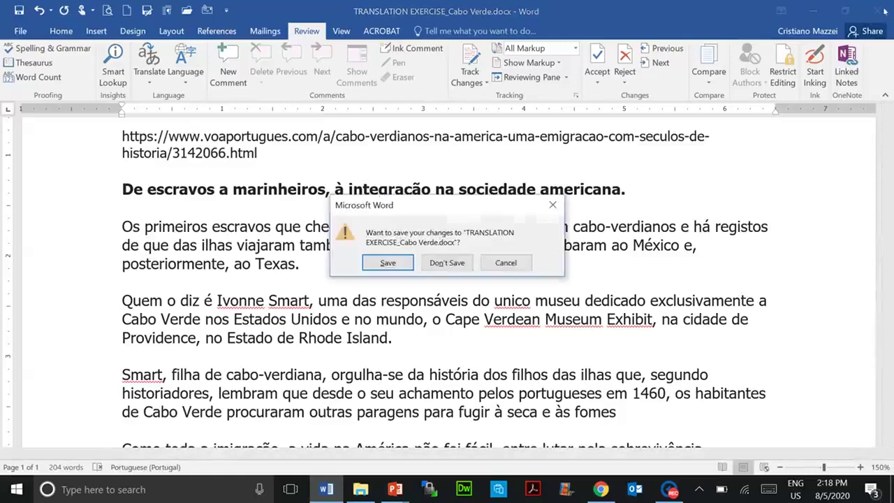
click(451, 263)
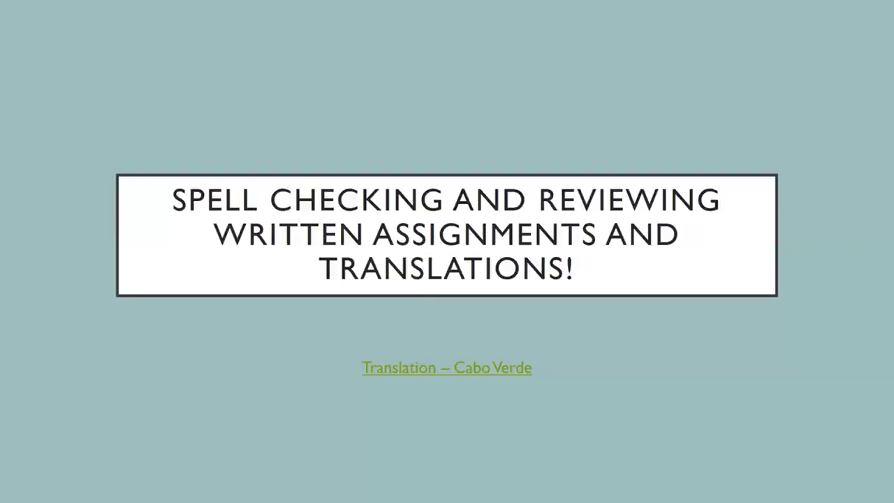
Advance past the UMass Amherst IT slide to the 'Track Changes in Word' slide
key(Right)
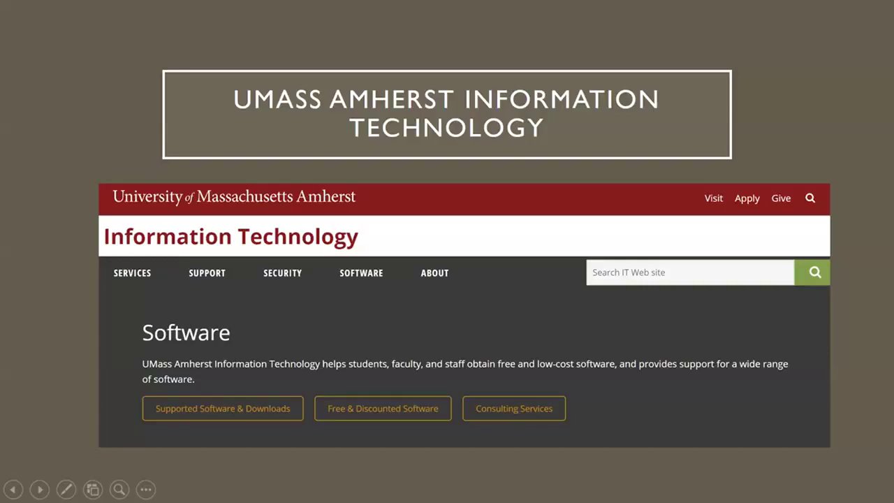
key(Right)
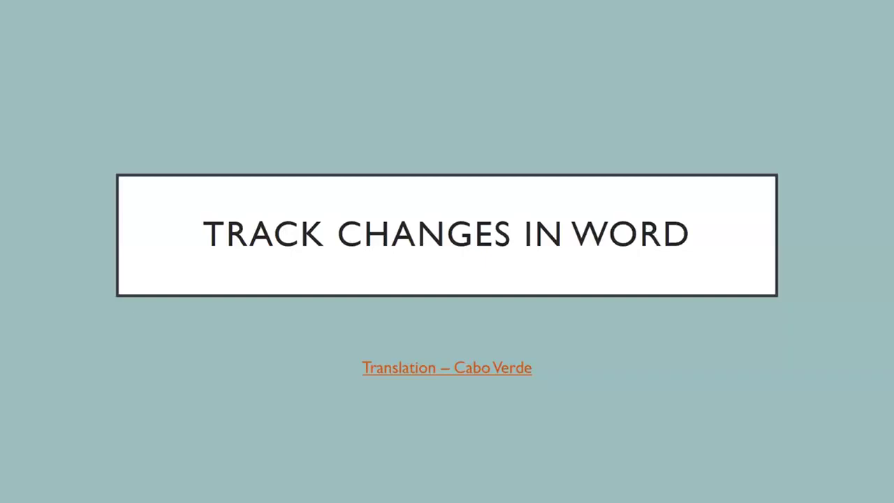
Reopen the Cabo Verde exercise from the slide and bring up Word's Review tab
click(506, 365)
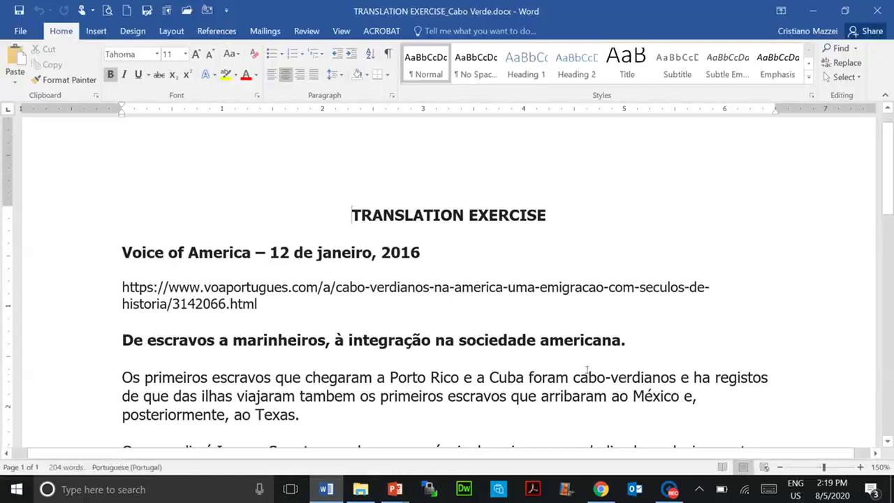
click(305, 32)
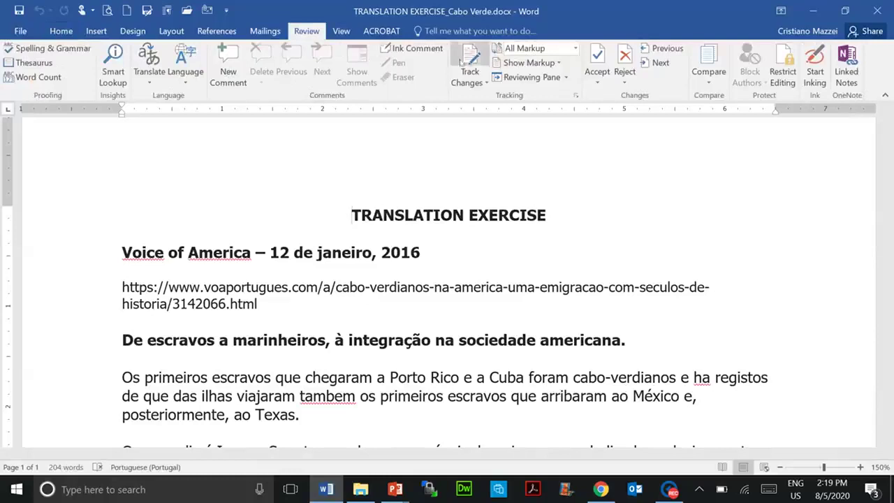
Turn on Track Changes and replace 'ha' with 'há' as a tracked edit
click(470, 57)
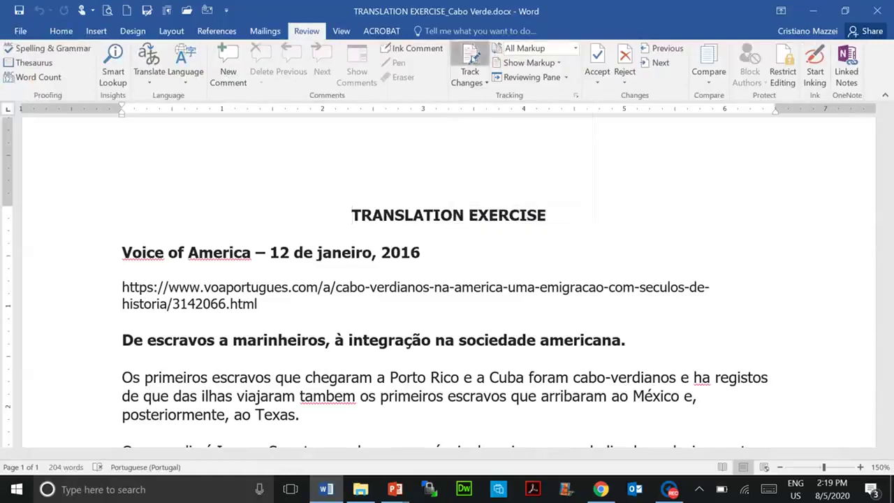
scroll(642, 312, down, 3)
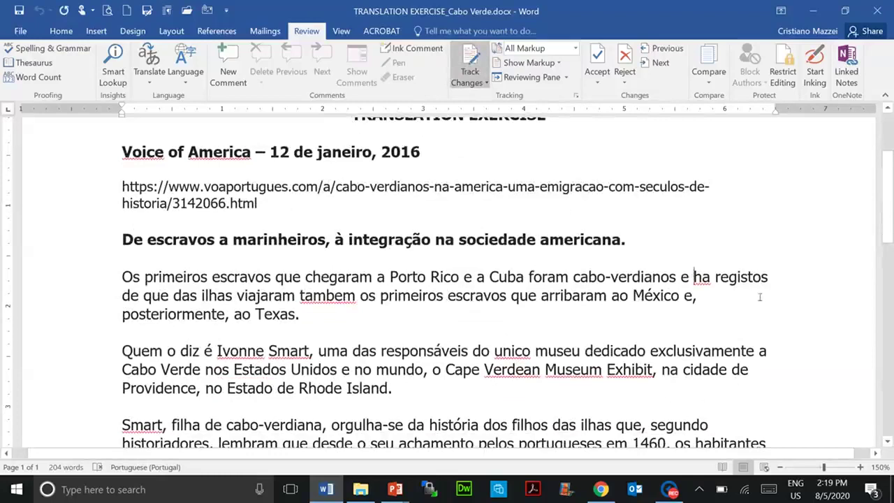
text(H)
key(BackSpace)
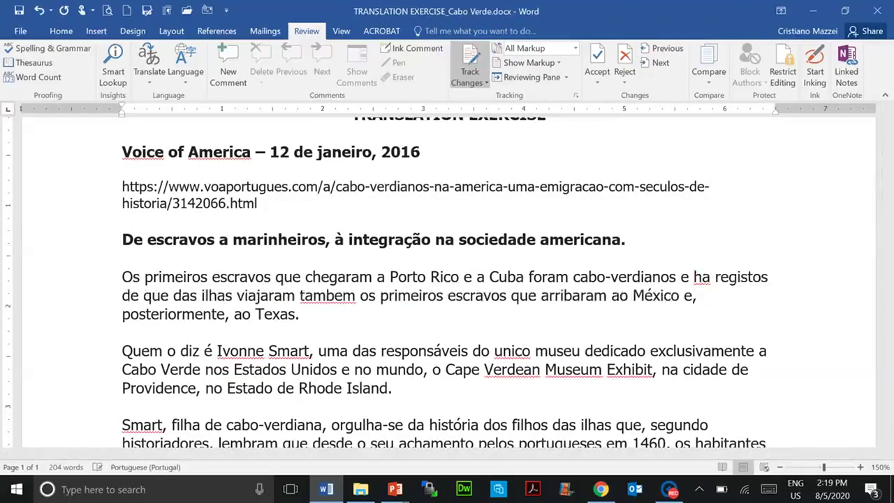
text(há h)
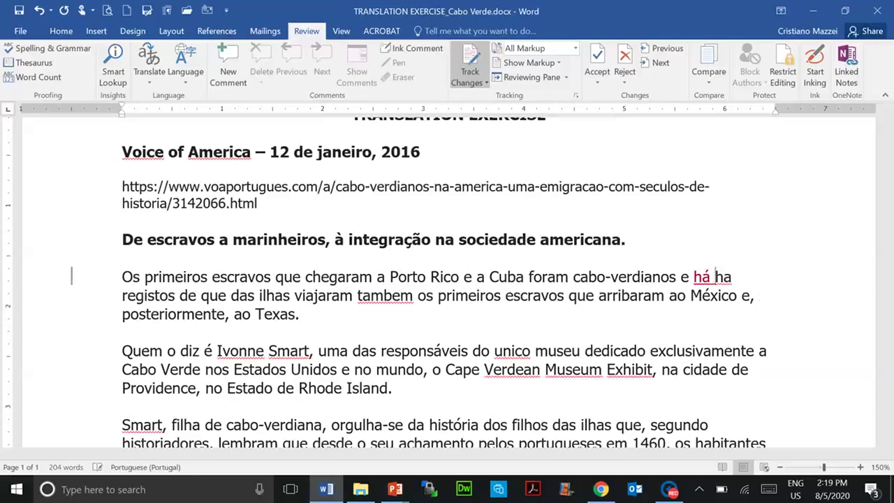
key(shift+End)
key(Delete)
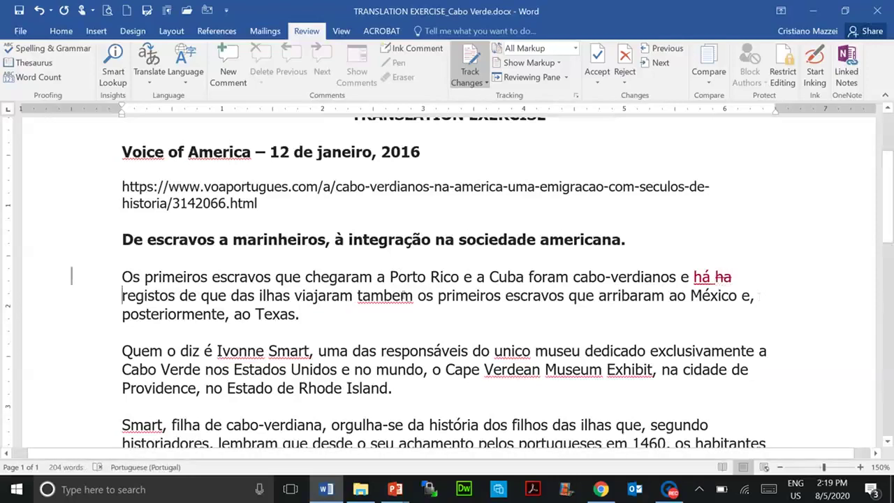
Replace 'tambem' with 'também' as a tracked edit
drag(413, 294, 355, 294)
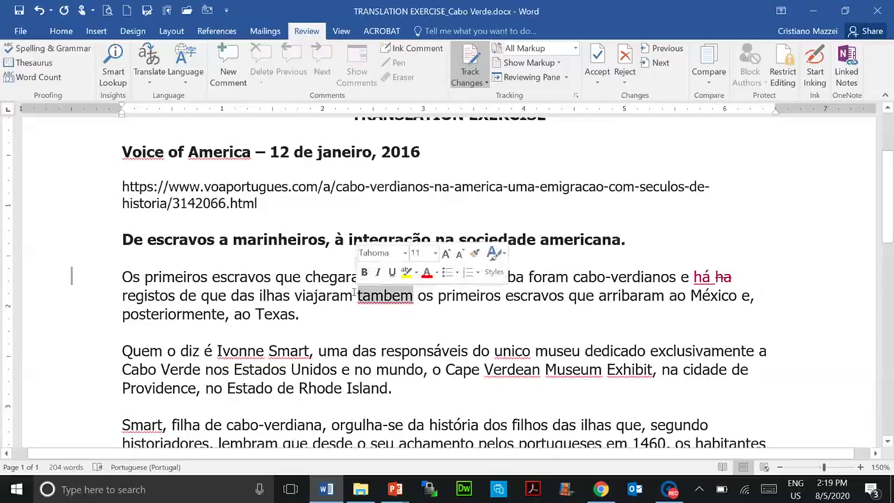
key(Delete)
text(também)
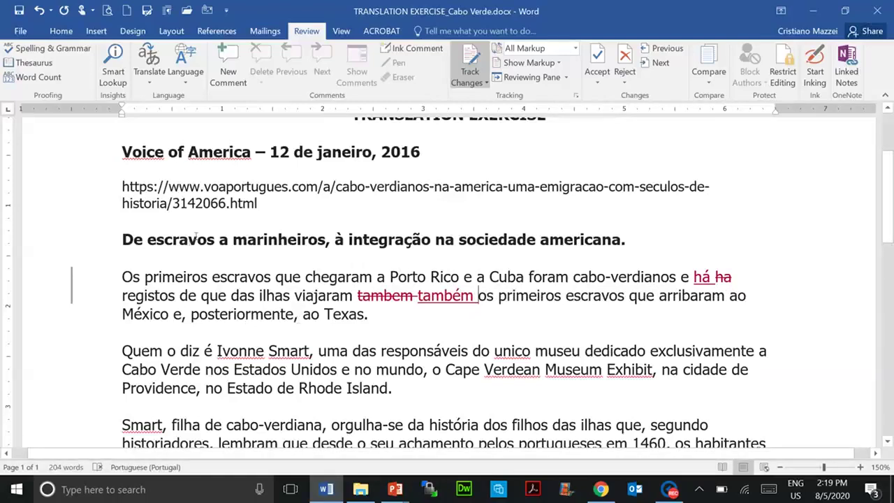
drag(327, 240, 123, 239)
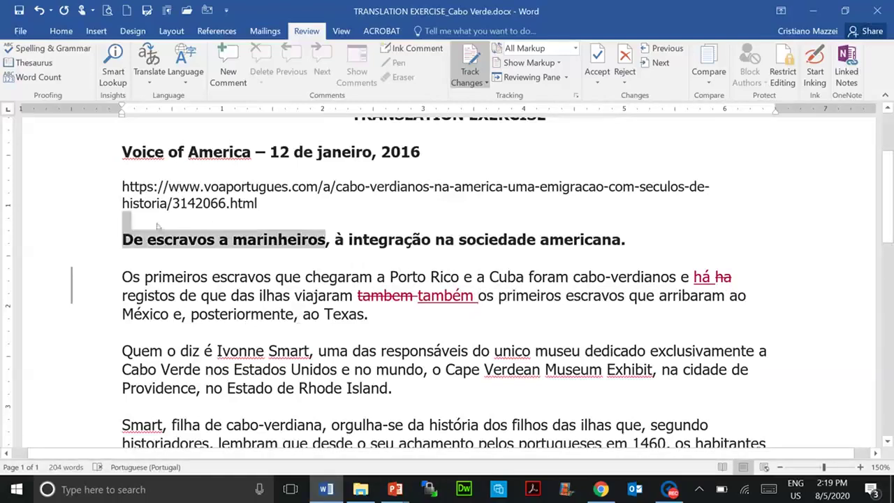
Add a comment on 'De escravos a marinheiros' and preview the edits in Simple Markup
click(222, 73)
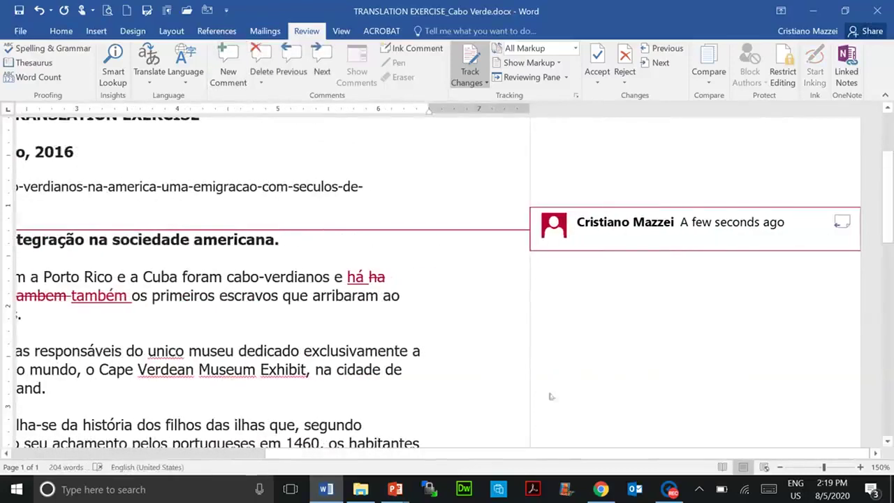
drag(555, 454, 409, 453)
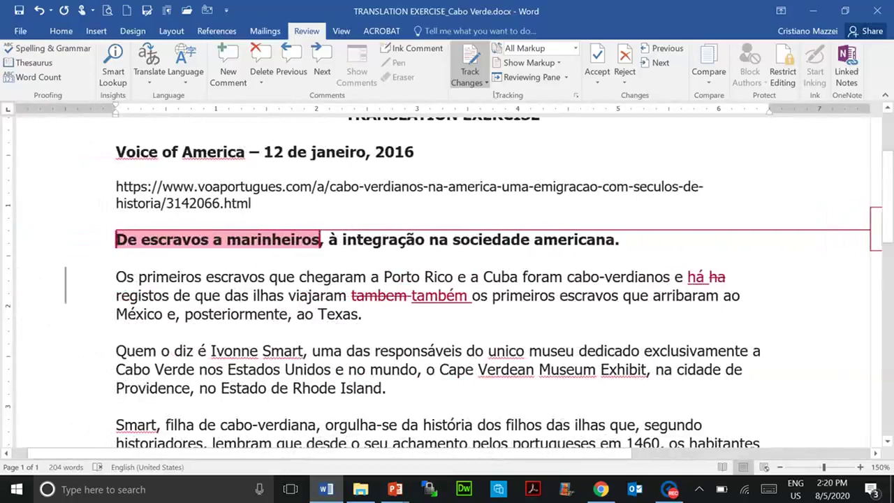
click(559, 51)
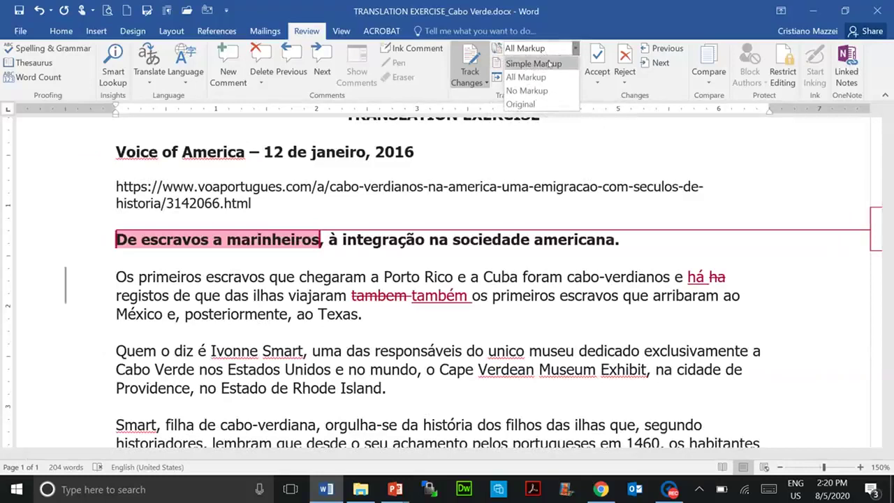
click(550, 63)
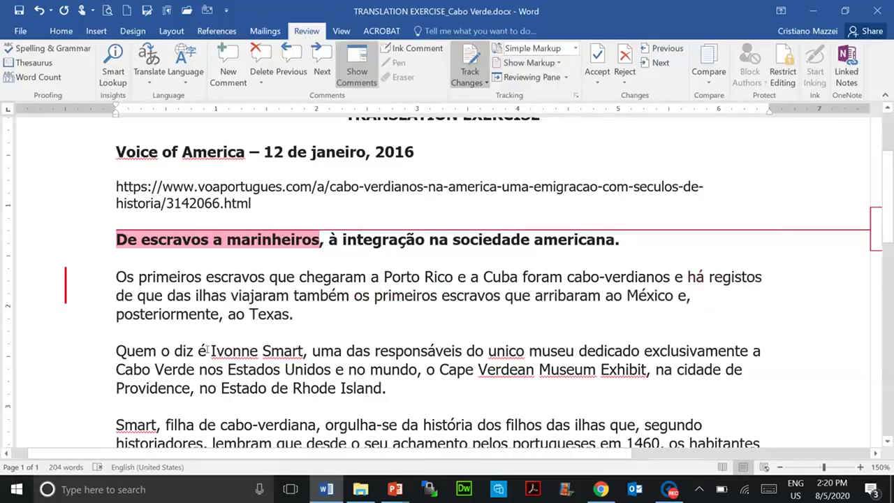
Switch back to All Markup and close TRANSLATION EXERCISE_Cabo Verde.docx
click(532, 49)
click(535, 78)
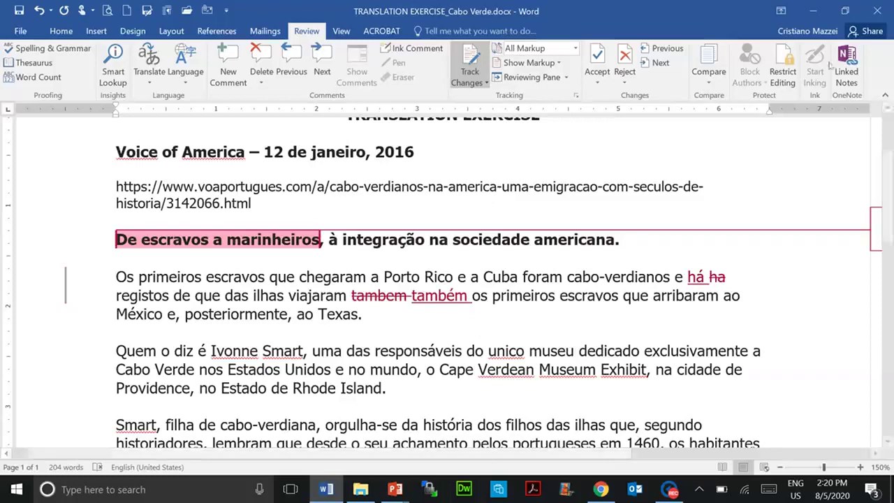
click(877, 9)
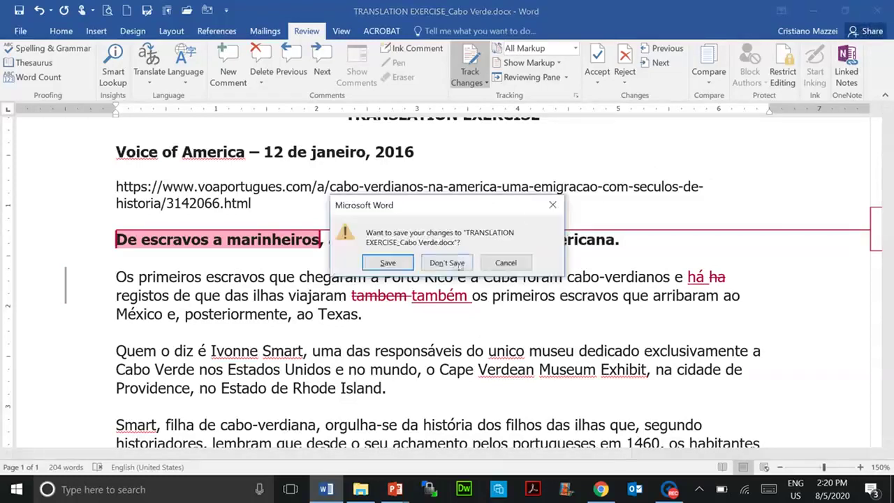
Close the Cabo Verde translation without saving changes
click(447, 263)
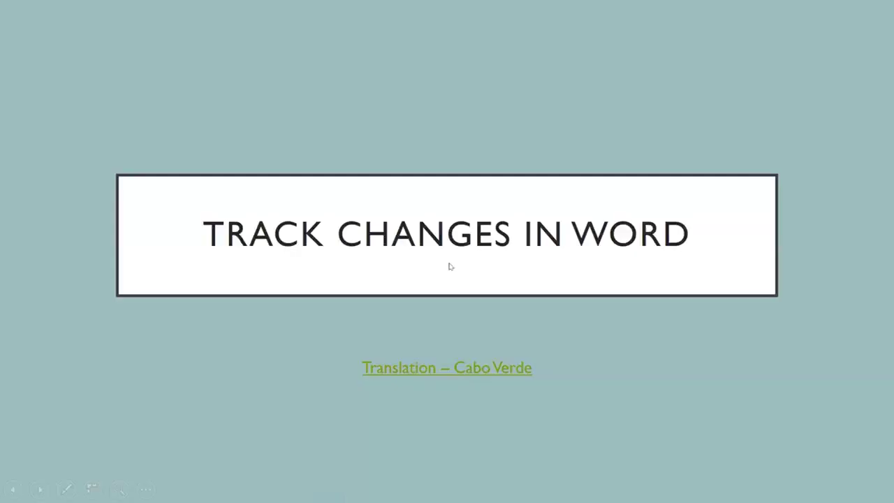
Advance the slideshow to the Where's My Feedback? slide
click(451, 266)
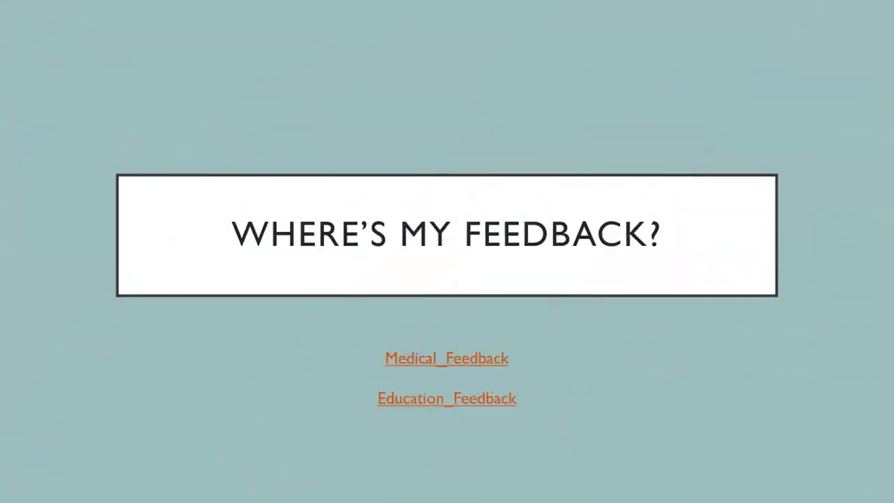
Open Medical_feedback.pdf in Acrobat from the slide's Medical_Feedback link
click(472, 361)
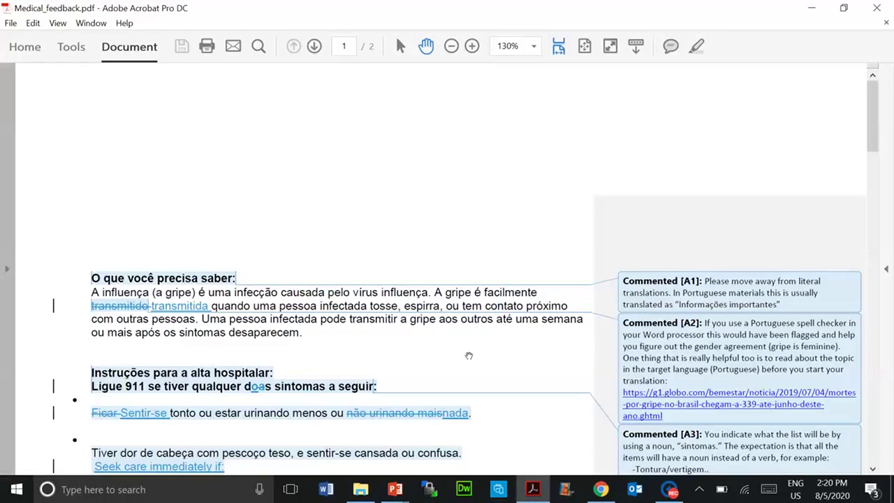
Read through the reviewer comments in Medical_feedback.pdf, then close it
scroll(469, 355, down, 1)
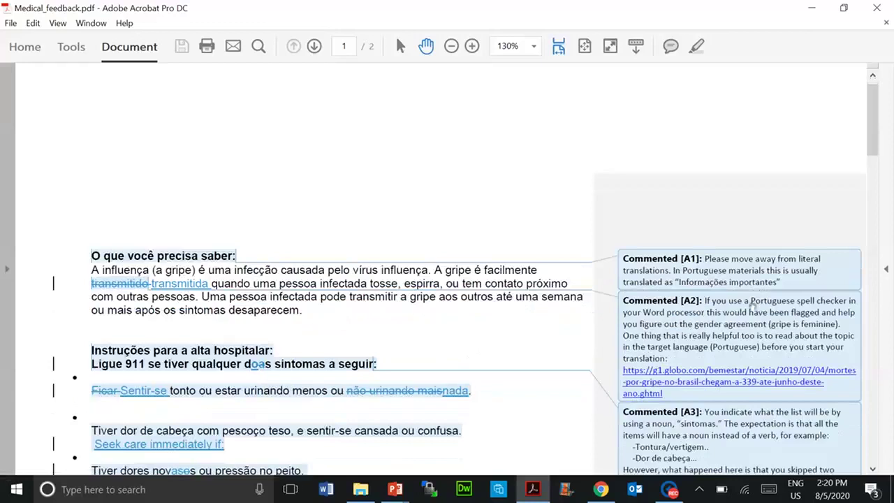
scroll(320, 359, down, 2)
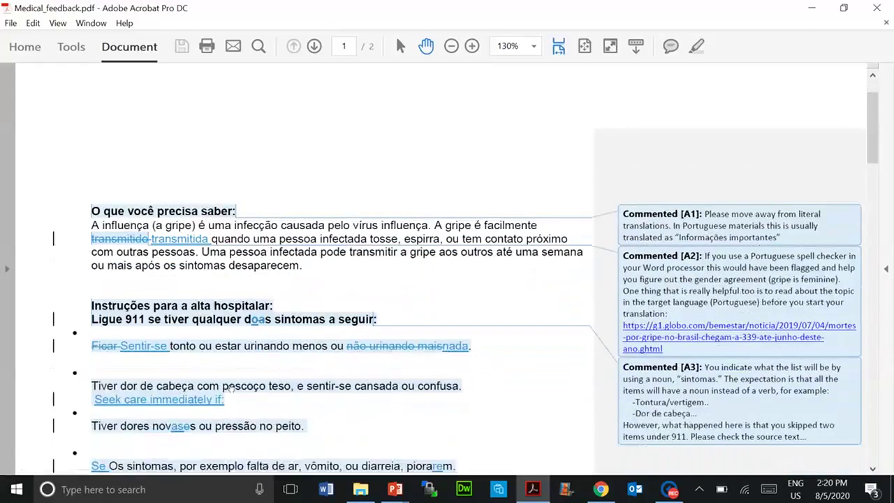
scroll(229, 388, down, 1)
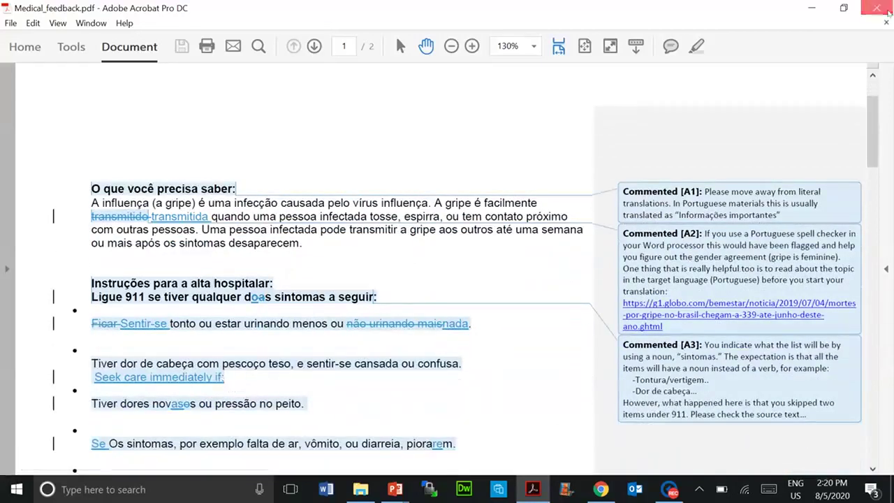
click(890, 13)
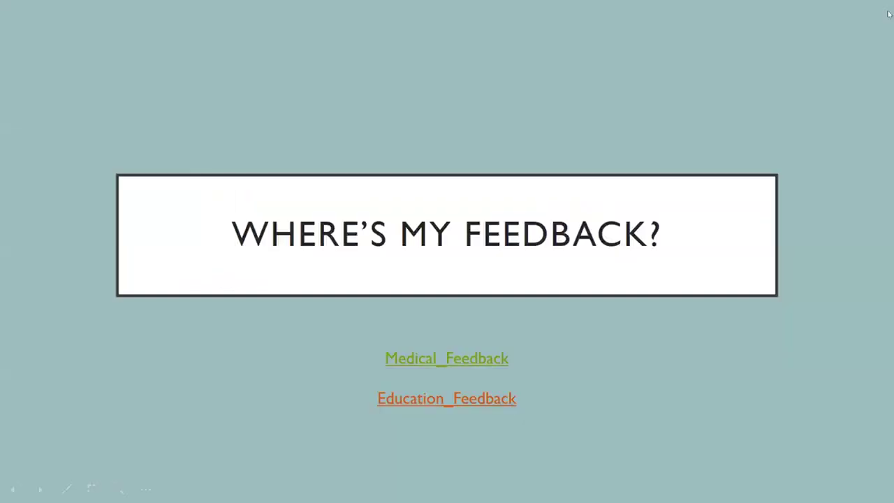
Open Education_feedback.docx from the slide and zoom the page out
click(452, 397)
click(780, 466)
click(780, 467)
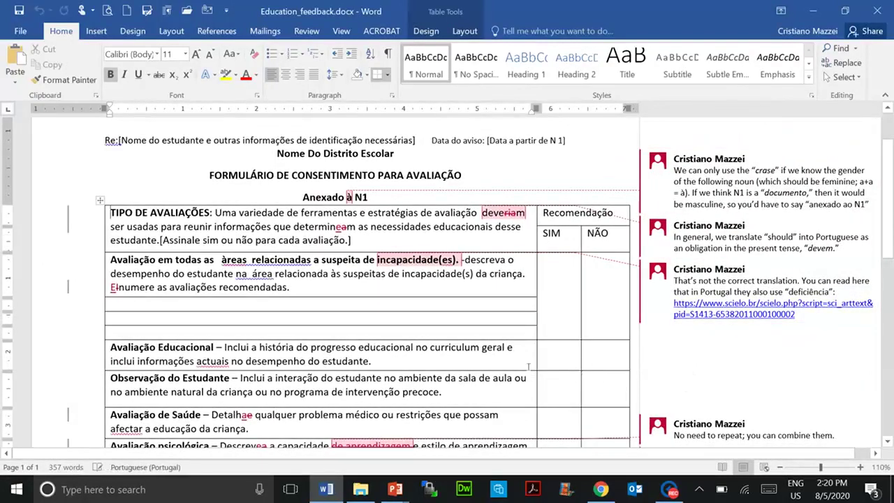
Display Education_feedback.docx in Simple Markup from the Review tab
click(306, 31)
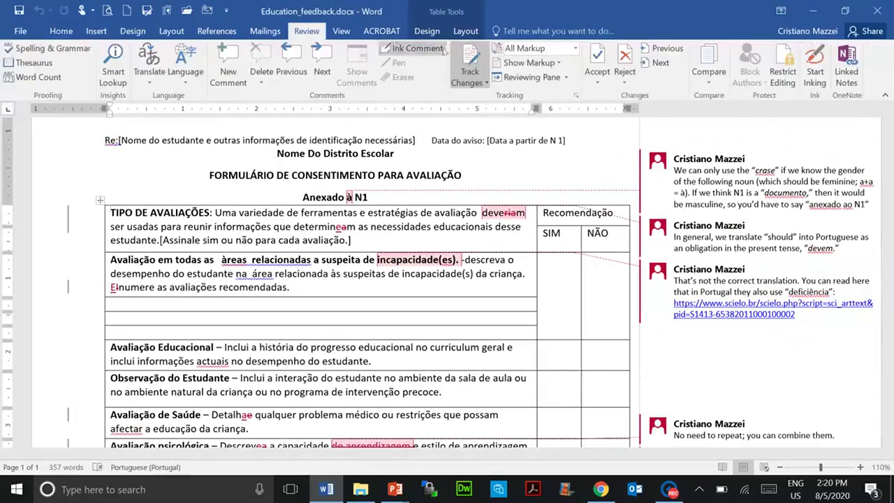
click(542, 49)
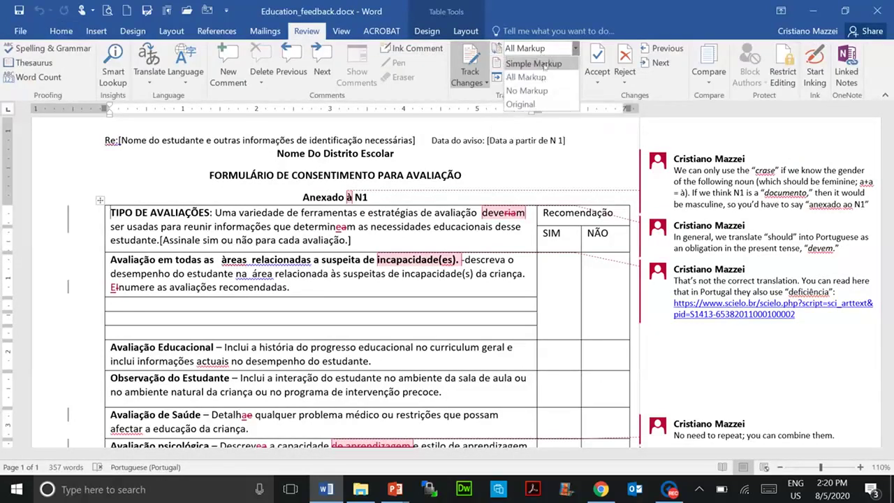
click(545, 64)
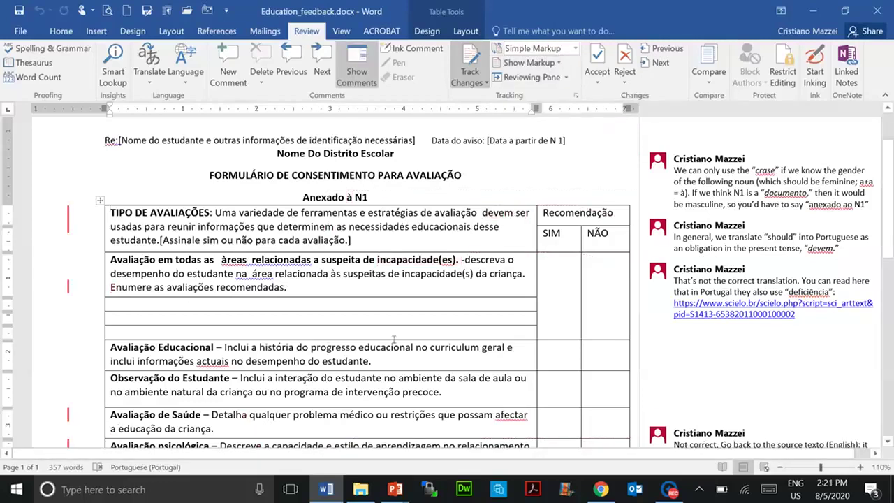
click(535, 49)
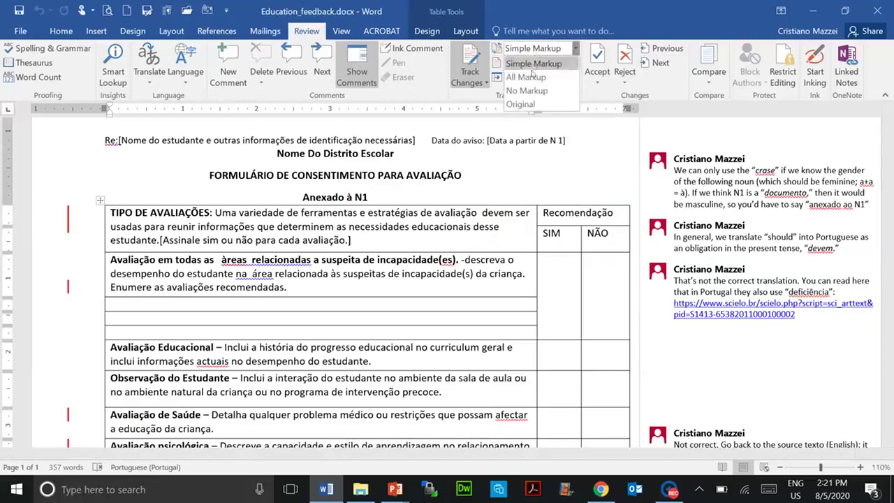